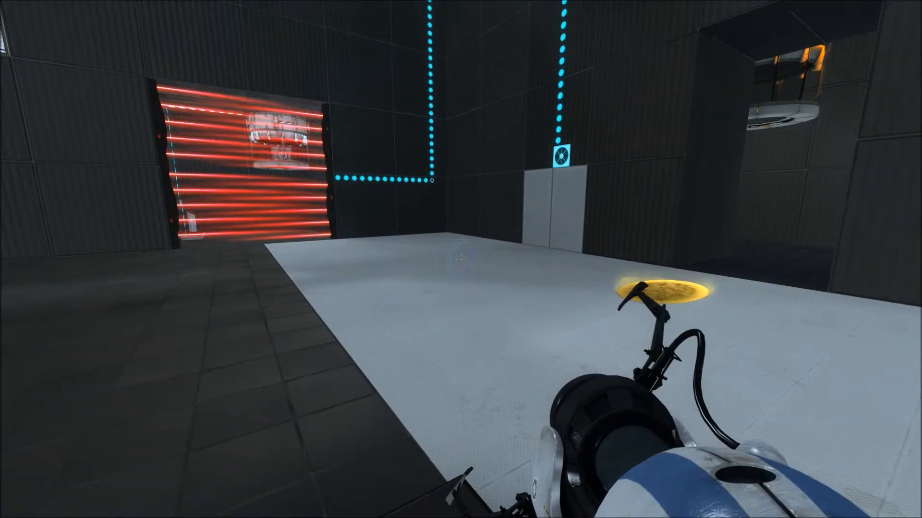
- Pause the game after surveying the opening room
key(Escape)
- Run +remote_view in the developer console to show the partner's camera inset
key(grave)
text(+remote_view)
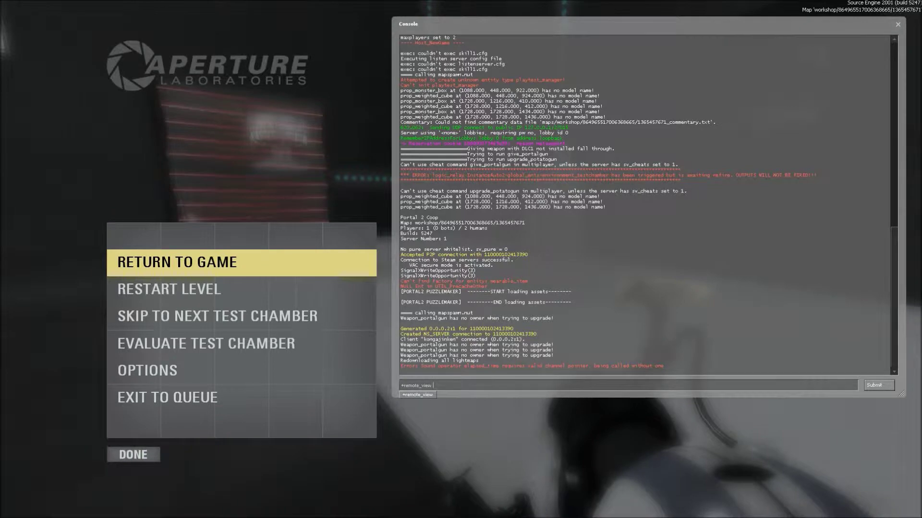
key(Return)
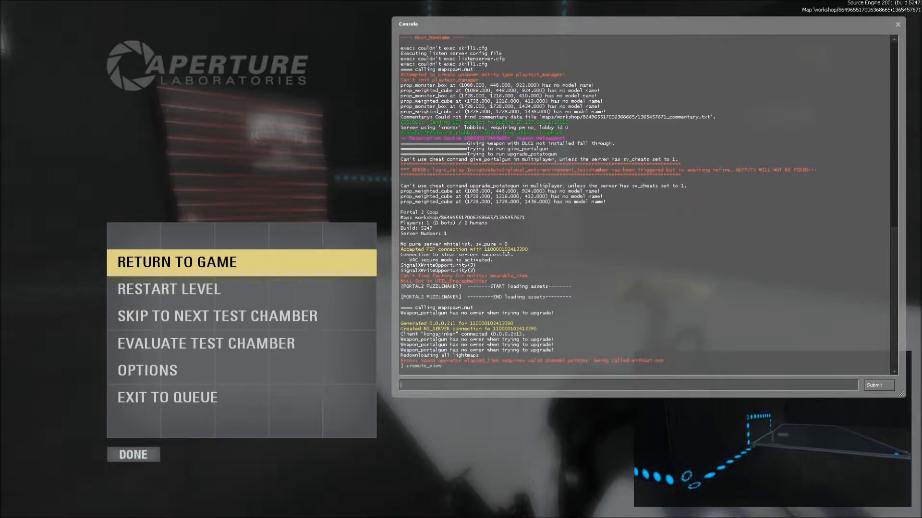
- Resume play and shoot a blue portal onto the white wall panel
key(Escape)
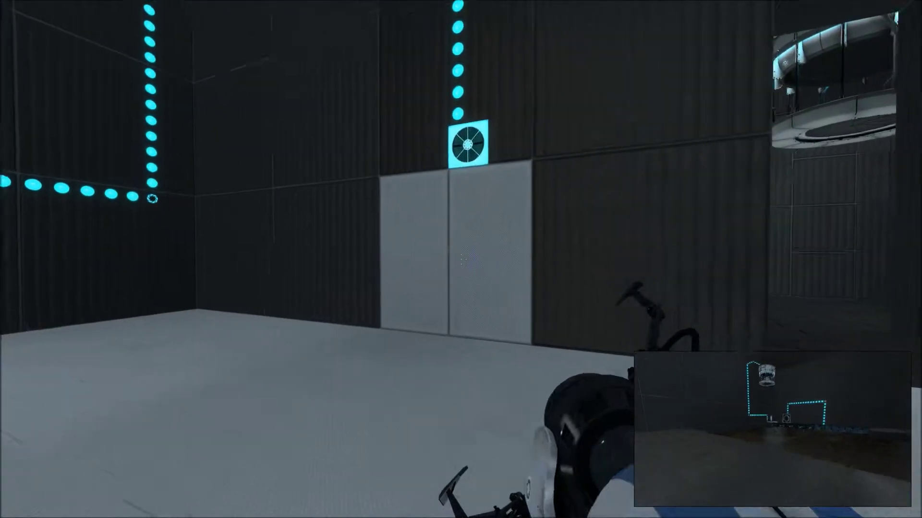
click(461, 259)
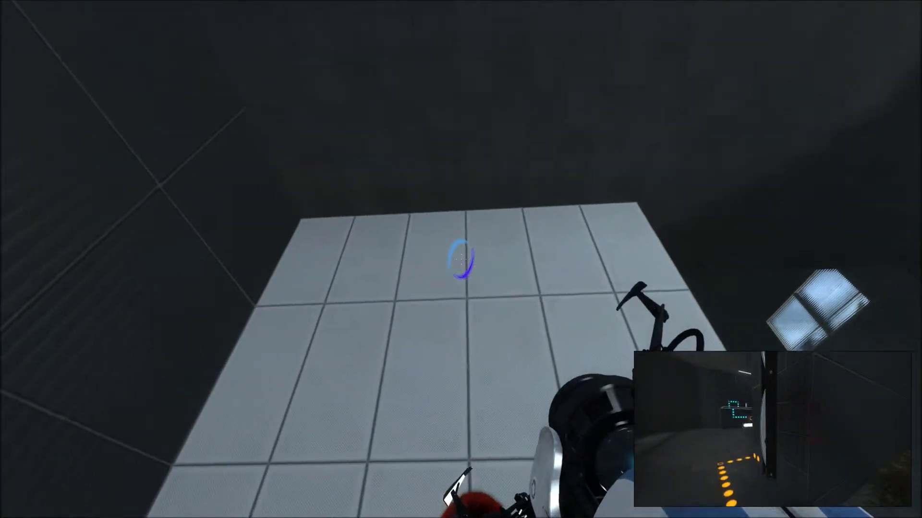
- Place blue portals on the white wall and floor and pass through them into the chamber
click(461, 259)
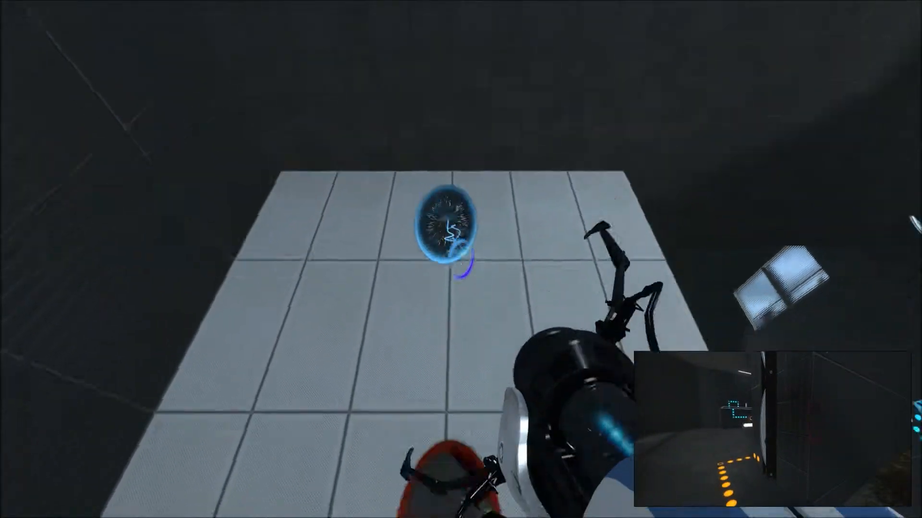
key(w)
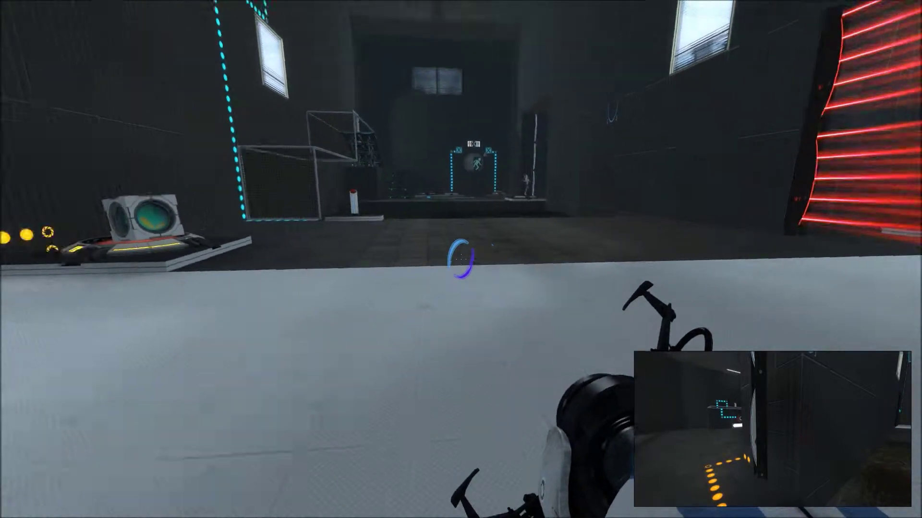
click(460, 260)
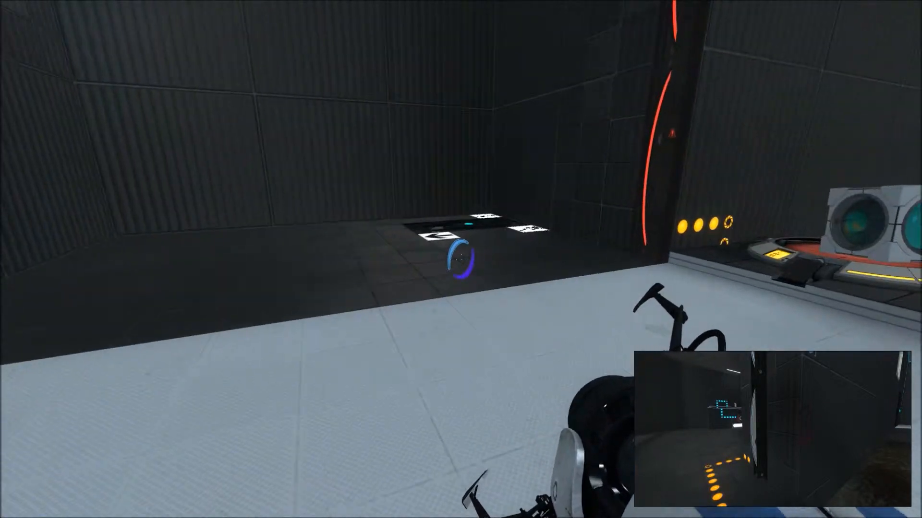
key(w)
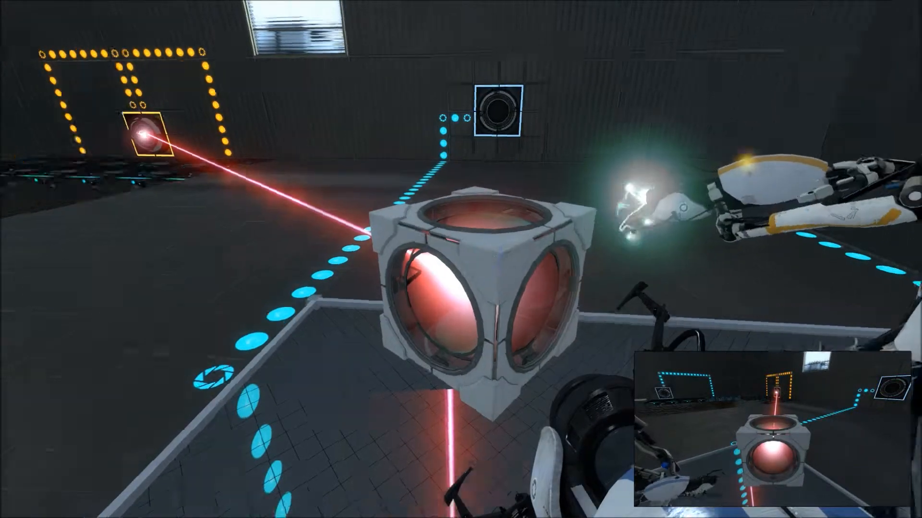
- Look around toward the reflection cube and the partner robot
drag(461, 259, 461, 259)
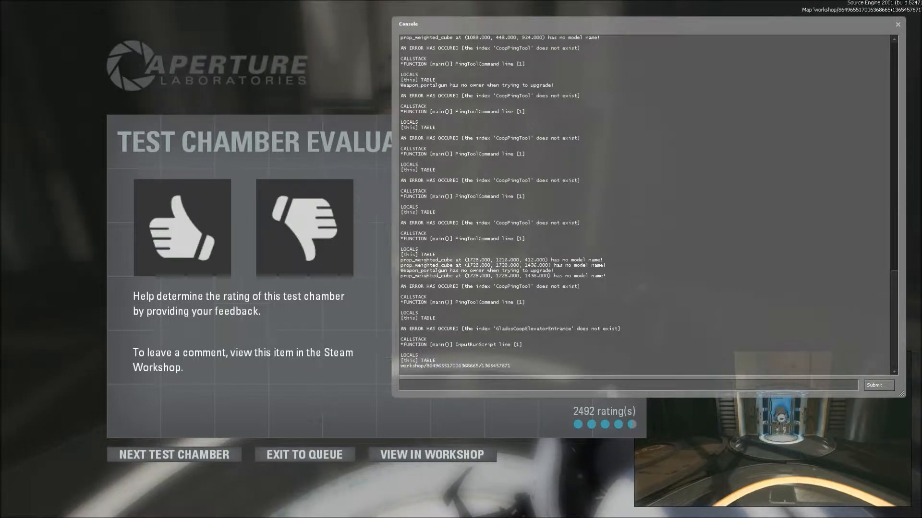
- Toggle the developer console closed so the Test Chamber Evaluation screen shows
key(grave)
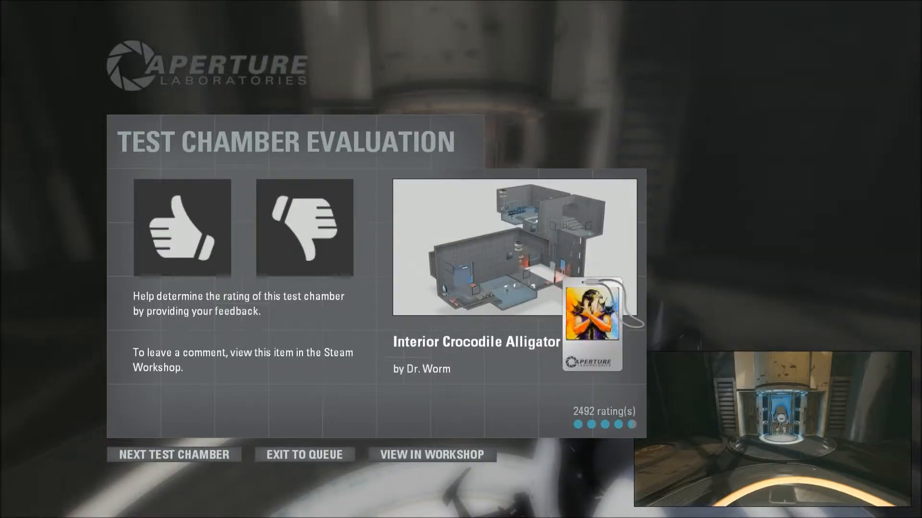
key(grave)
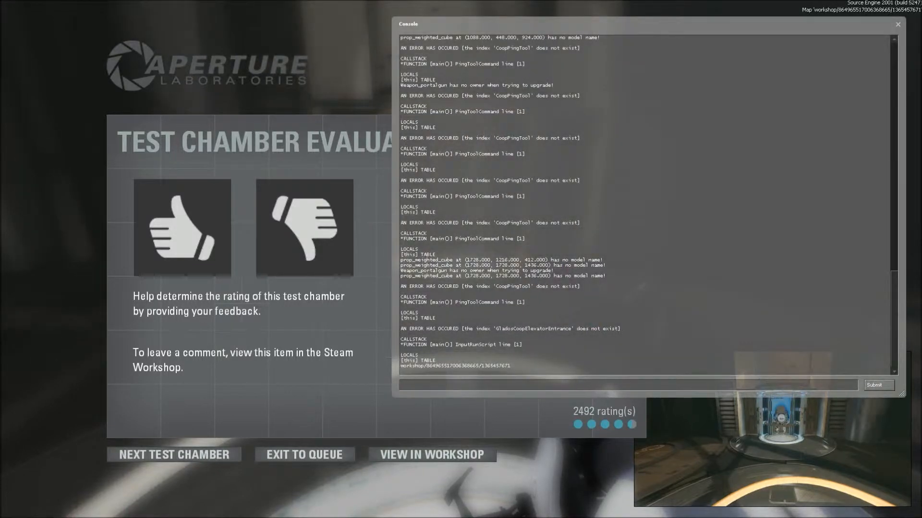
key(grave)
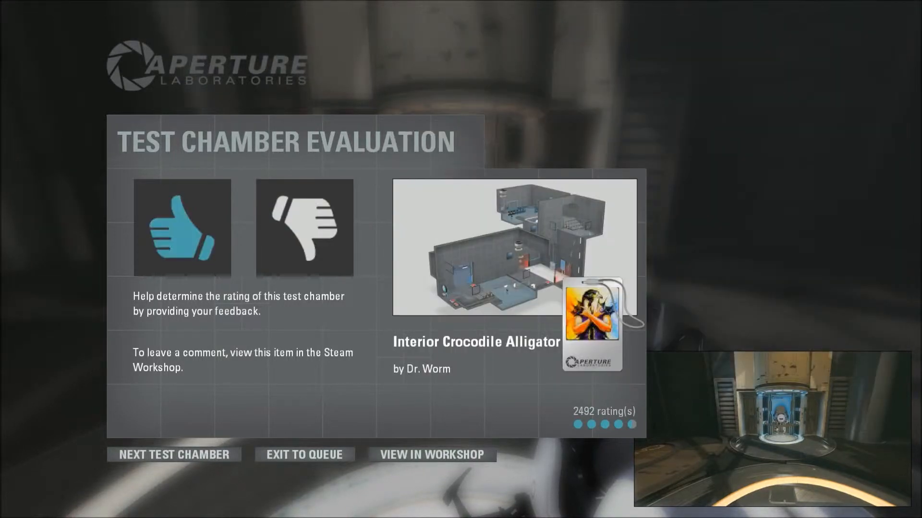
- Rate the Interior Crocodile Alligator chamber thumbs-up
key(Left)
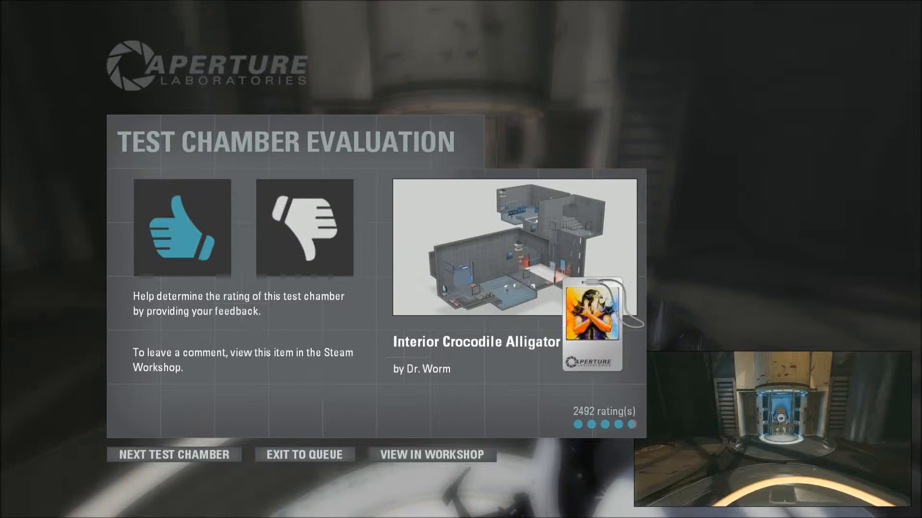
key(Return)
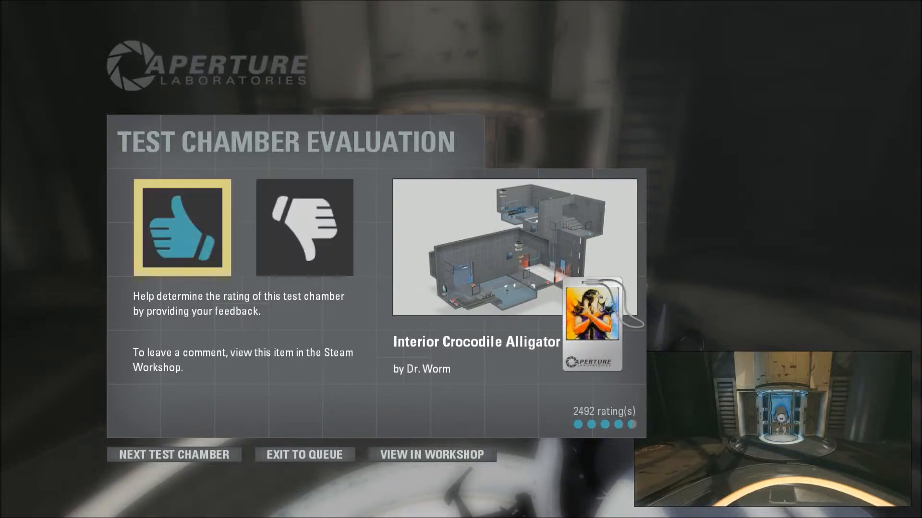